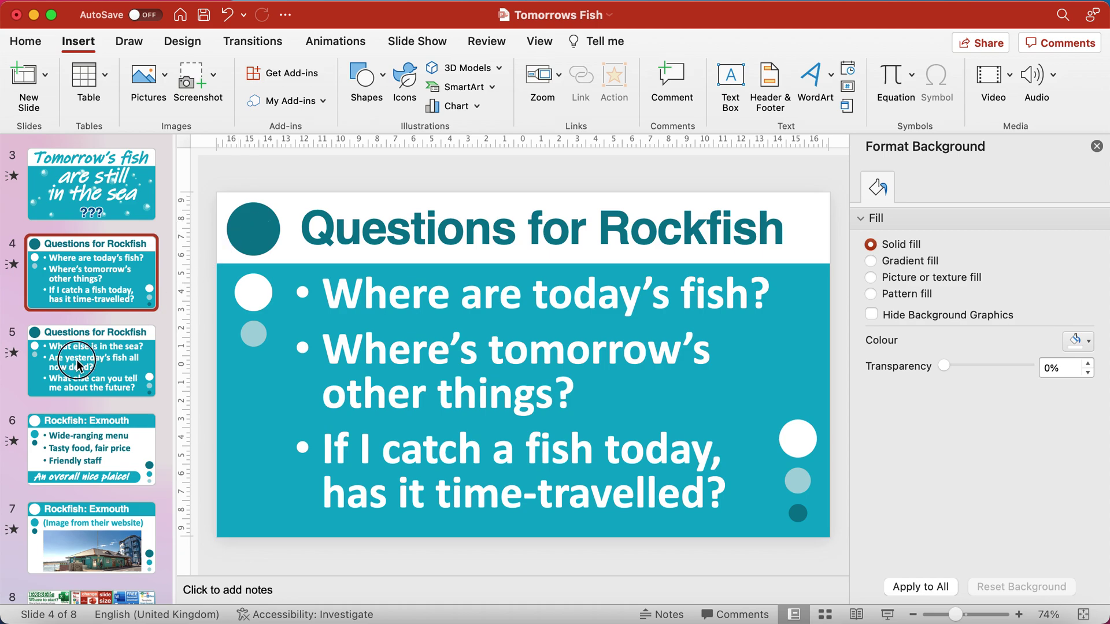
# Page from slide 4 through slide 5 toward slide 6 'Rockfish: Exmouth'.
pyautogui.click(98, 281)
pyautogui.press('Down')
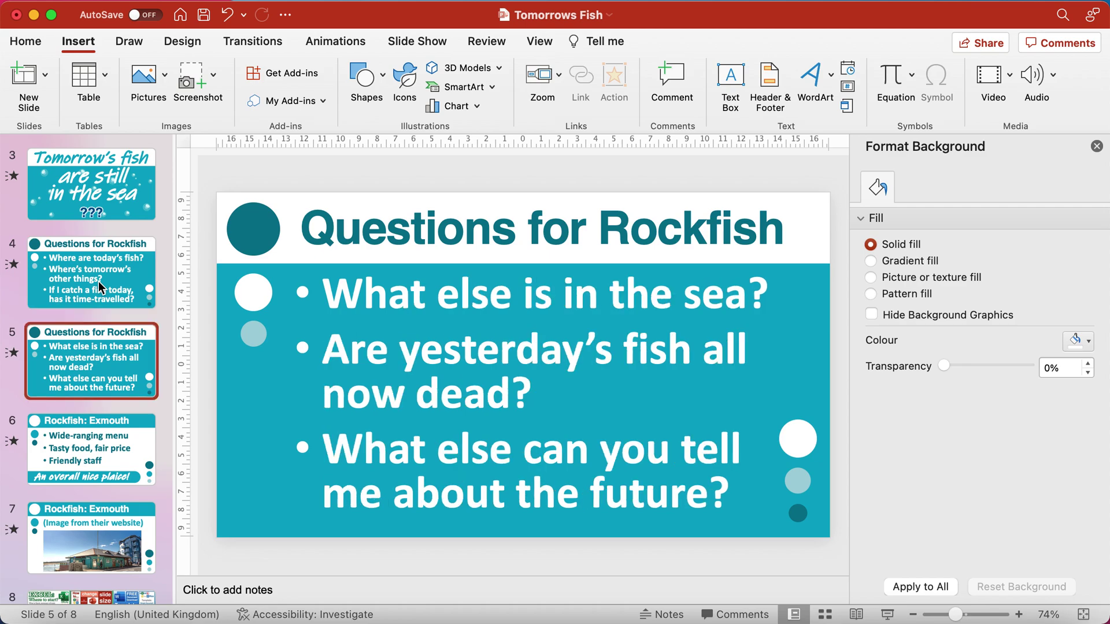
pyautogui.press('Down')
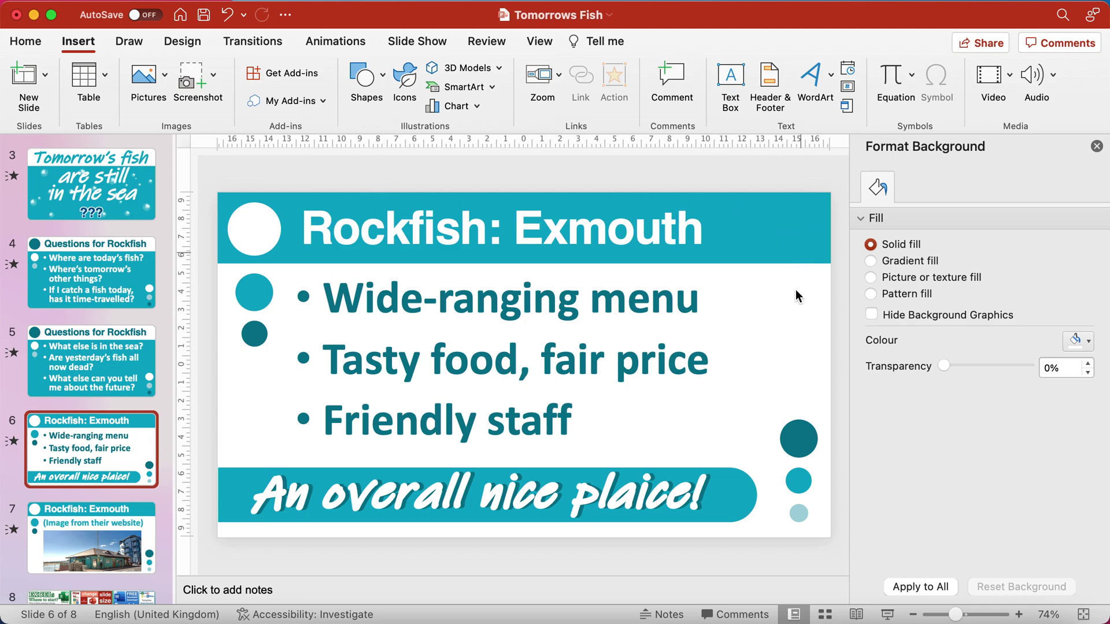
# Draw a 2.74 cm blue oval at the slide's right, beside the 'Wide-ranging menu' bullet.
pyautogui.click(523, 304)
pyautogui.click(519, 274)
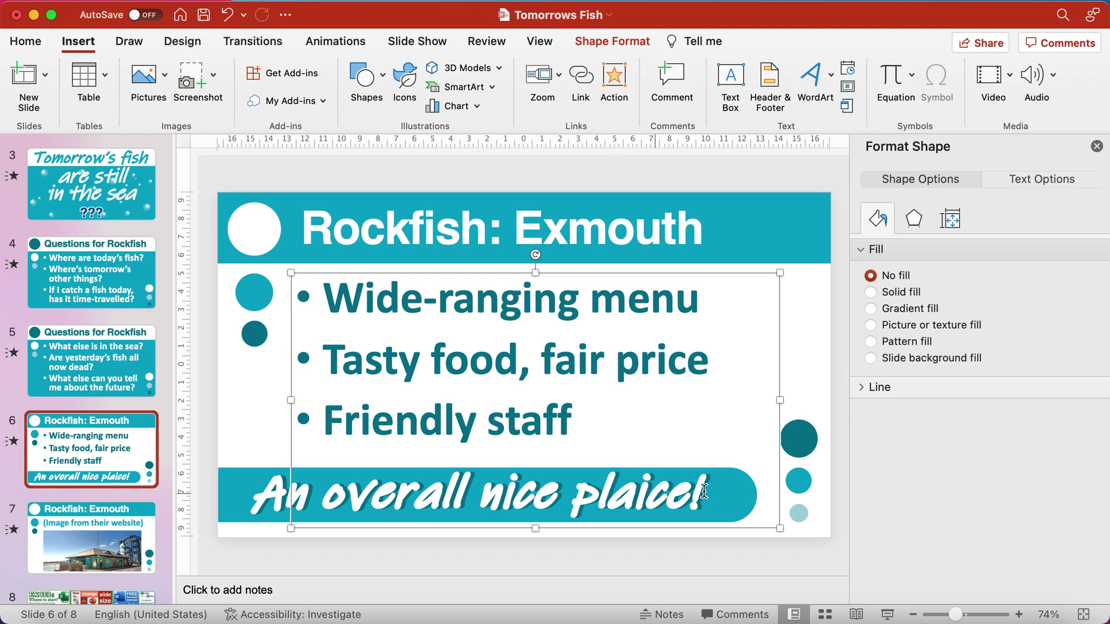
pyautogui.click(813, 444)
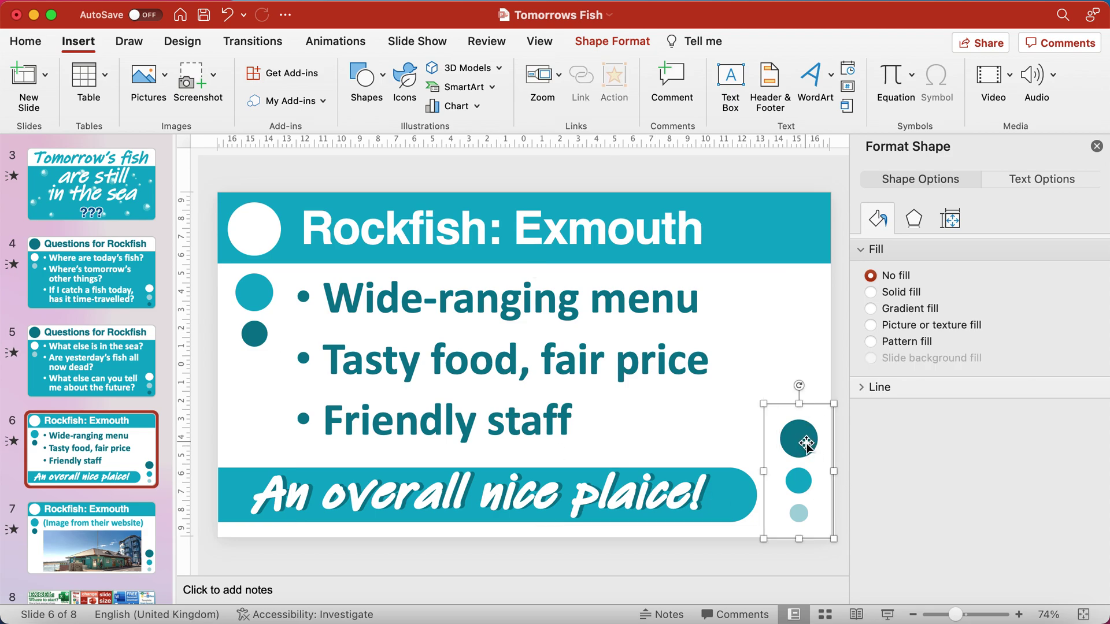
pyautogui.click(377, 77)
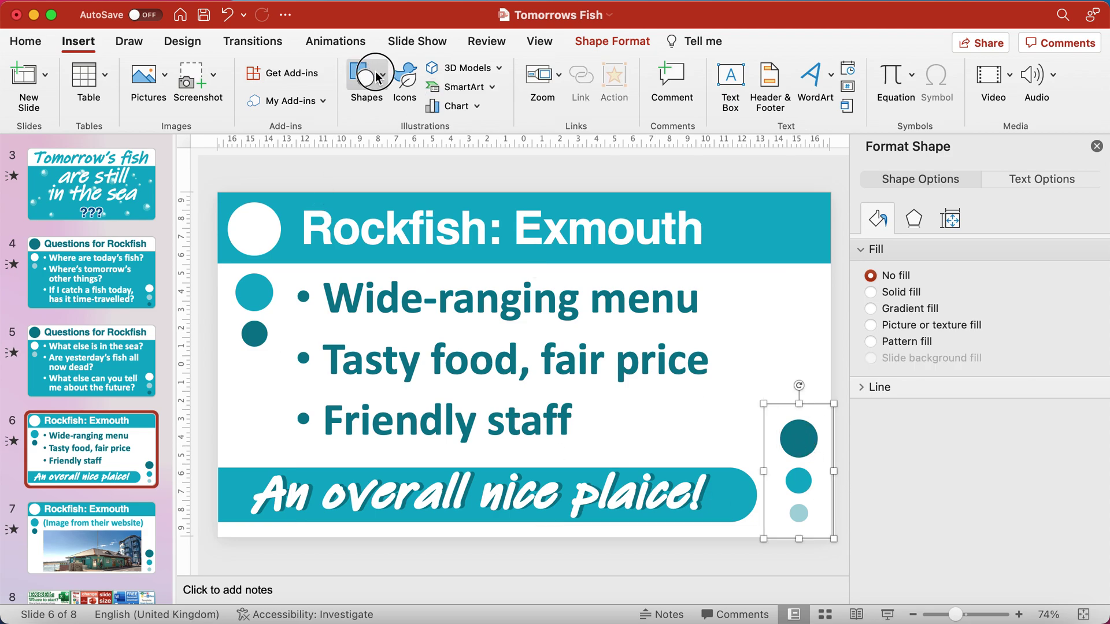
pyautogui.click(538, 129)
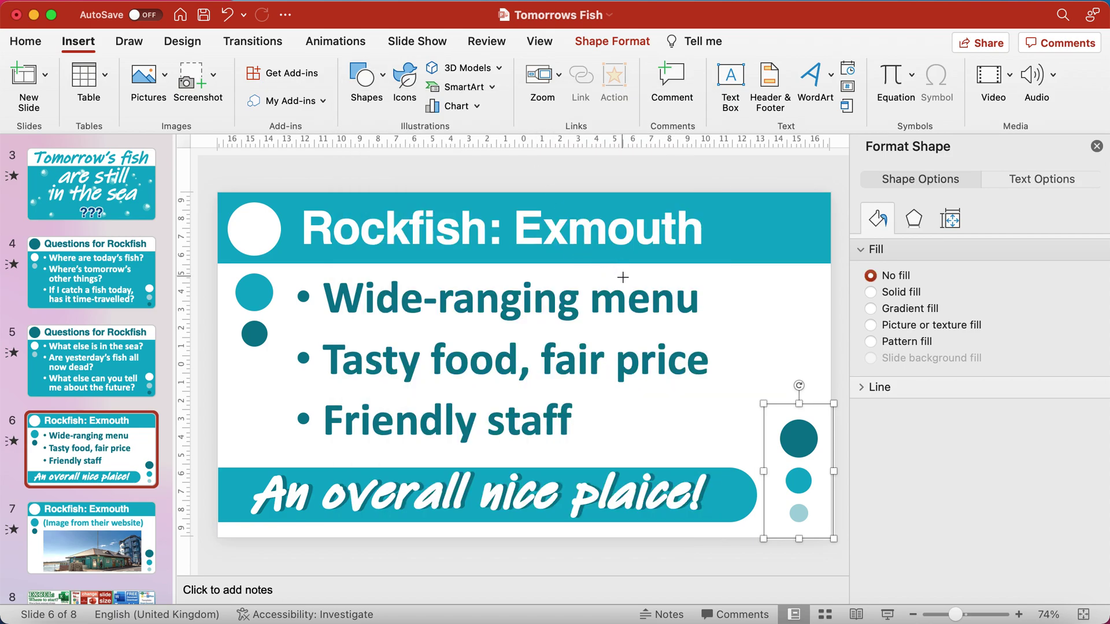
pyautogui.moveTo(623, 277)
pyautogui.mouseDown()
pyautogui.moveTo(674, 329)
pyautogui.moveTo(667, 308)
pyautogui.moveTo(713, 336)
pyautogui.moveTo(740, 306)
pyautogui.moveTo(740, 323)
pyautogui.moveTo(660, 318)
pyautogui.moveTo(704, 342)
pyautogui.moveTo(736, 303)
pyautogui.moveTo(734, 415)
pyautogui.moveTo(726, 352)
pyautogui.moveTo(669, 324)
pyautogui.moveTo(790, 318)
pyautogui.mouseUp()
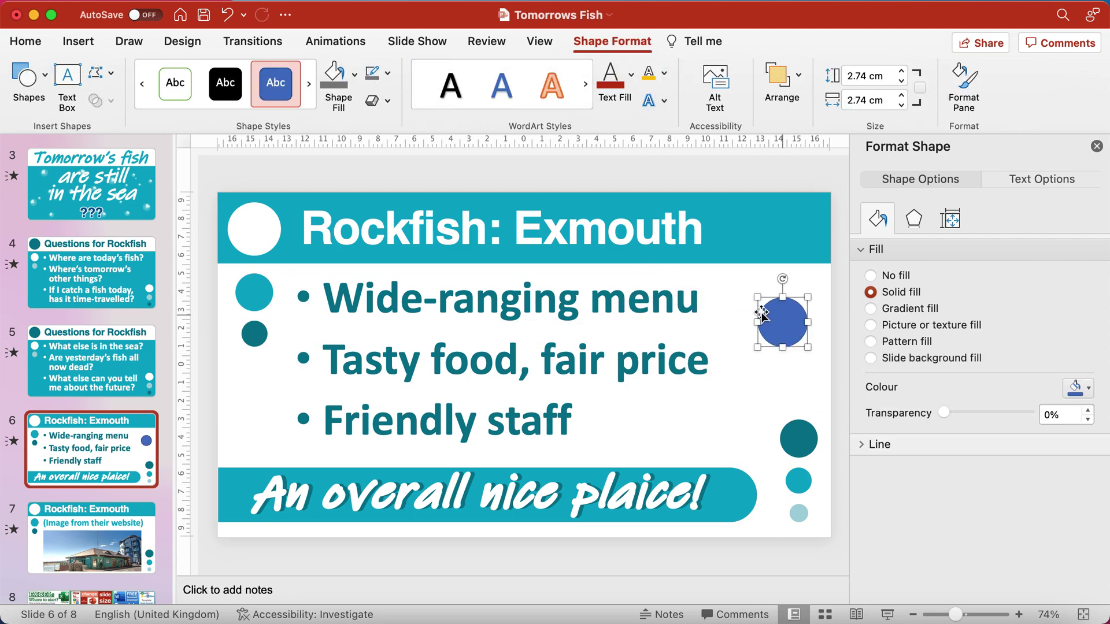
# Give the new circle a teal fill and no outline, and nudge it higher.
pyautogui.click(355, 76)
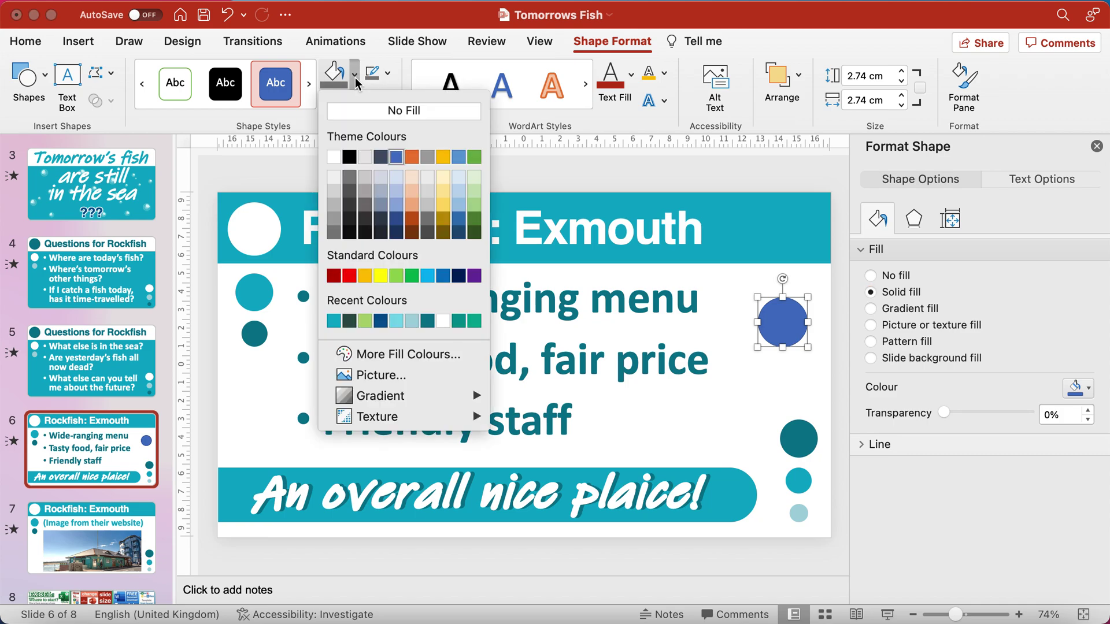
pyautogui.click(334, 321)
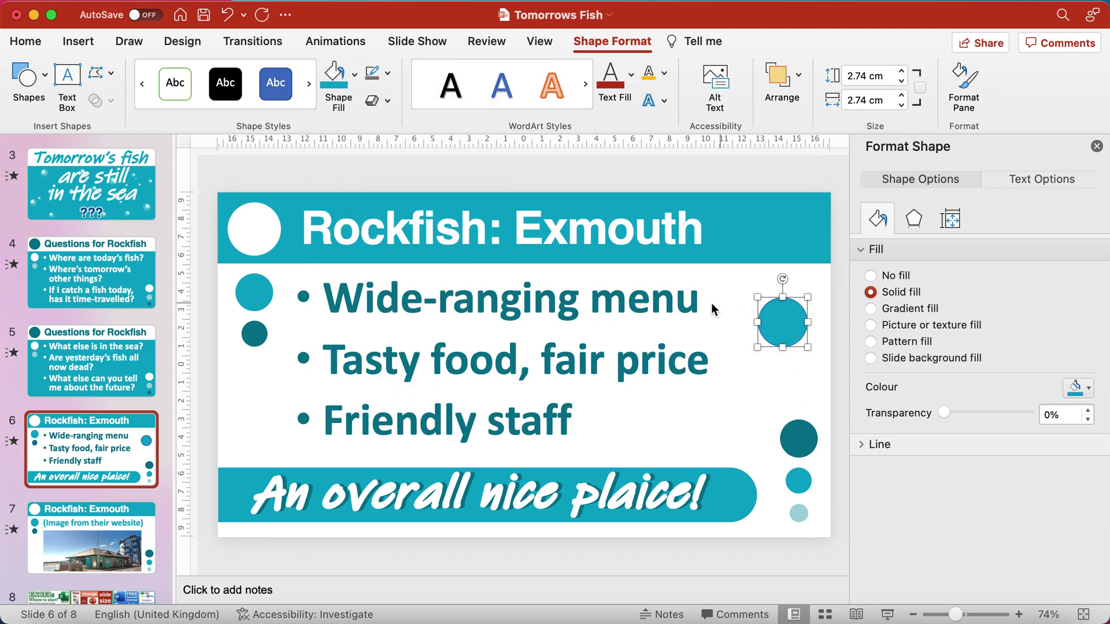
pyautogui.click(387, 73)
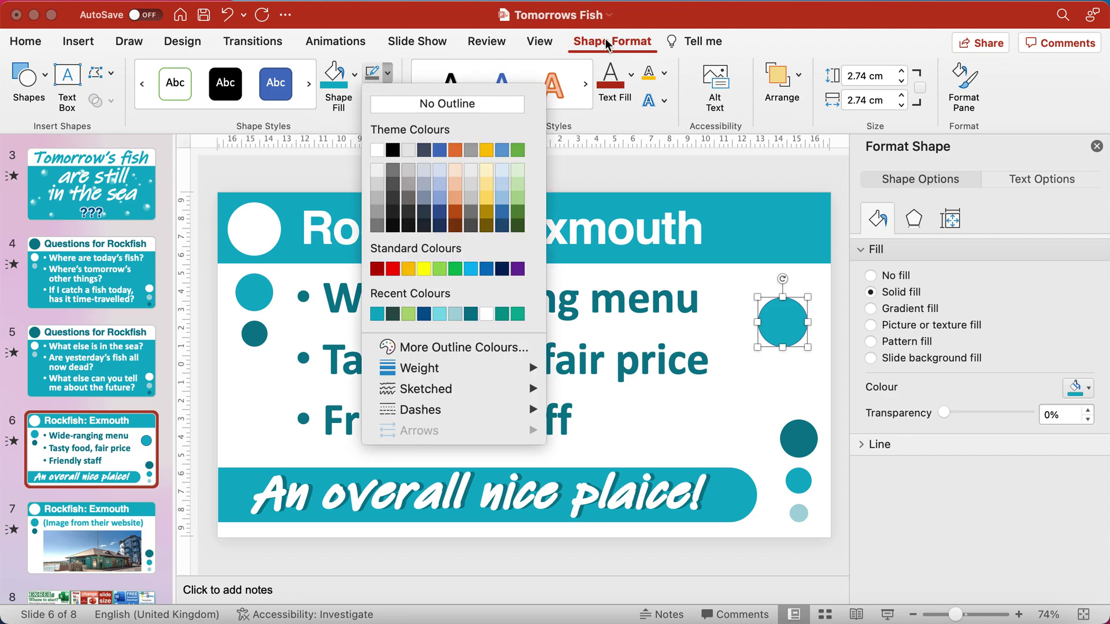
pyautogui.click(424, 106)
pyautogui.moveTo(796, 325); pyautogui.dragTo(801, 301)
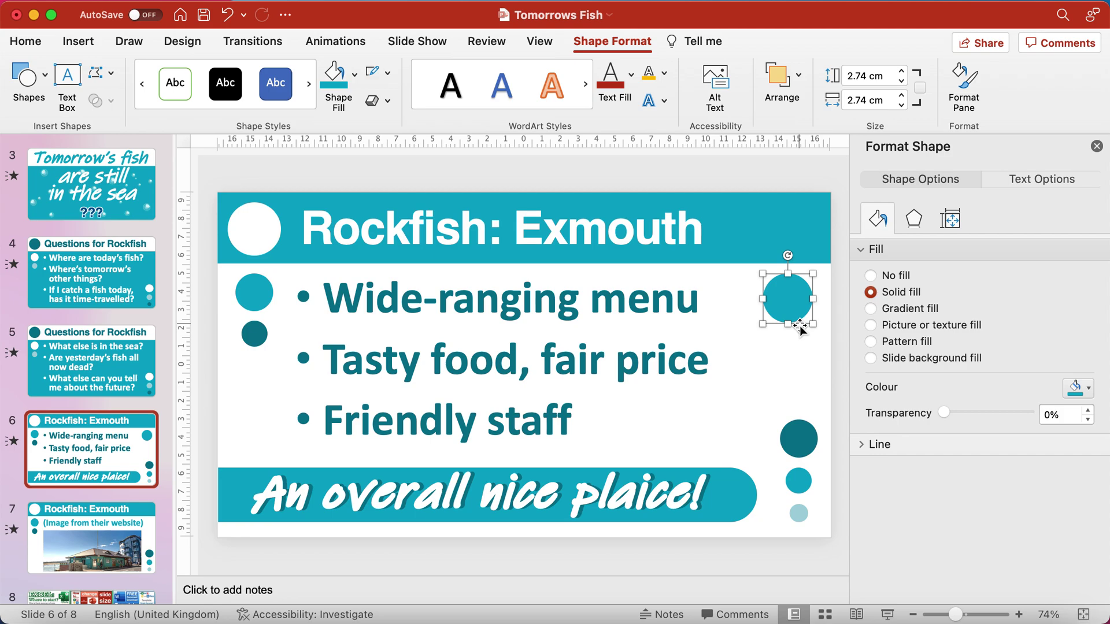
# Paste a copy of the teal circle just below it and shrink the copy to 1.95 cm.
pyautogui.press('super+z')
pyautogui.press('super+v')
pyautogui.moveTo(784, 310); pyautogui.dragTo(782, 353)
pyautogui.rightClick(782, 356)
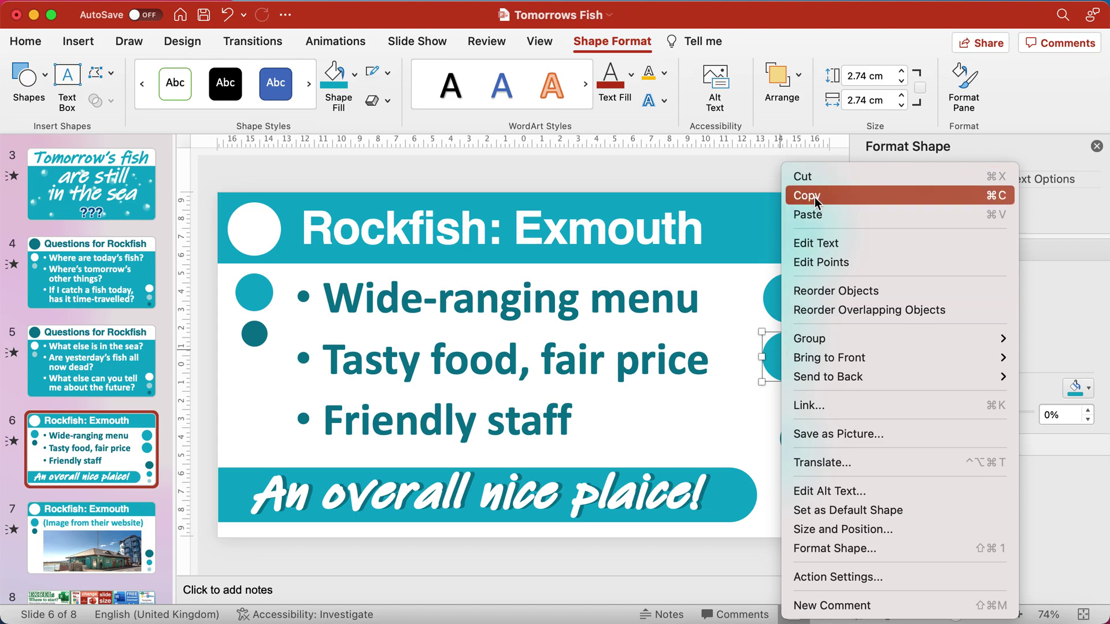
pyautogui.click(770, 359)
pyautogui.moveTo(811, 376); pyautogui.dragTo(793, 355)
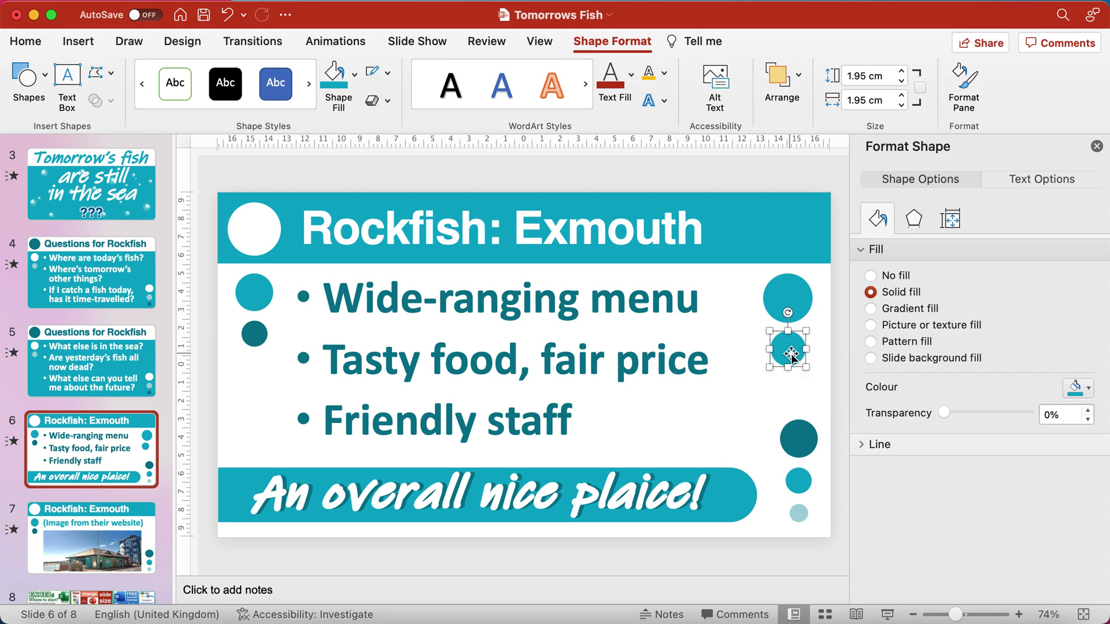
# Fill the small circle pale blue, then select both new circles together.
pyautogui.click(354, 79)
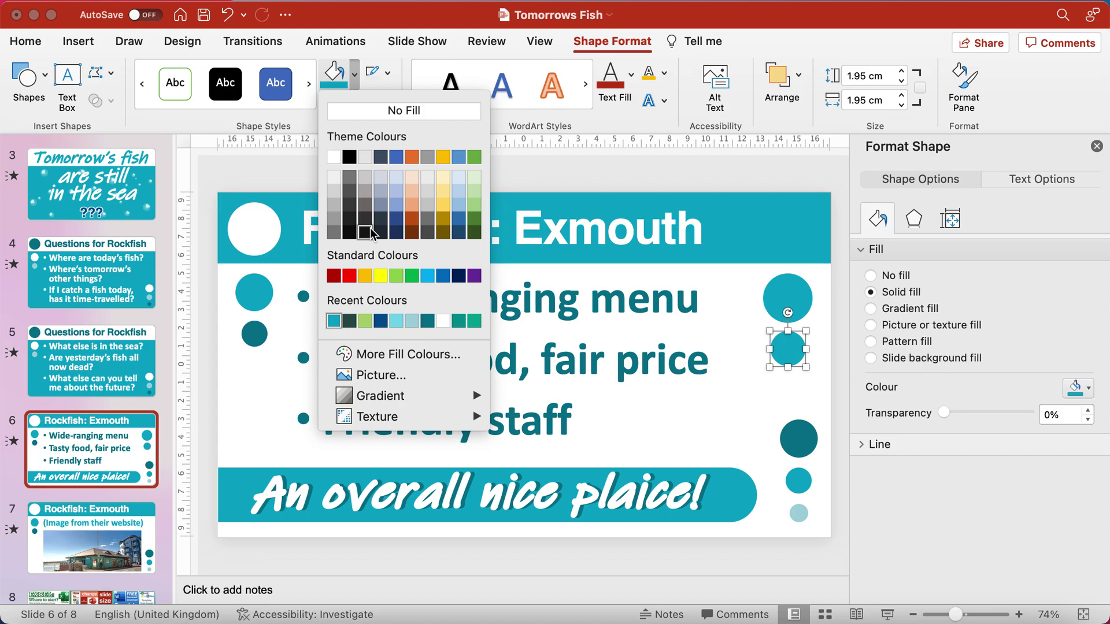
pyautogui.click(412, 321)
pyautogui.click(775, 392)
pyautogui.click(793, 302)
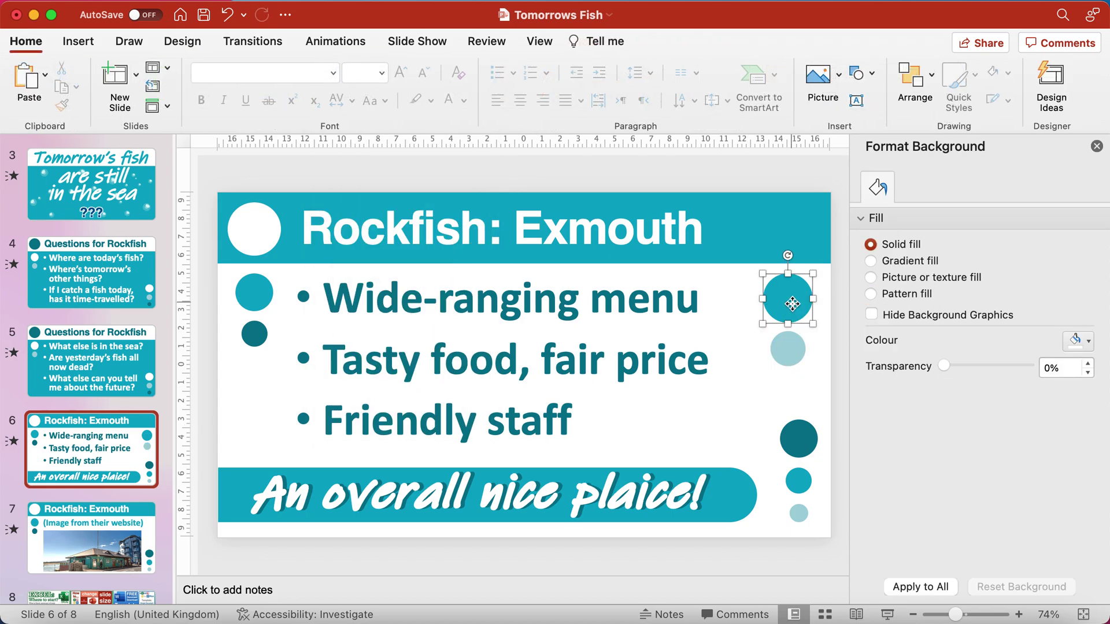
pyautogui.keyDown('shift'); pyautogui.click(791, 351); pyautogui.keyUp('shift')
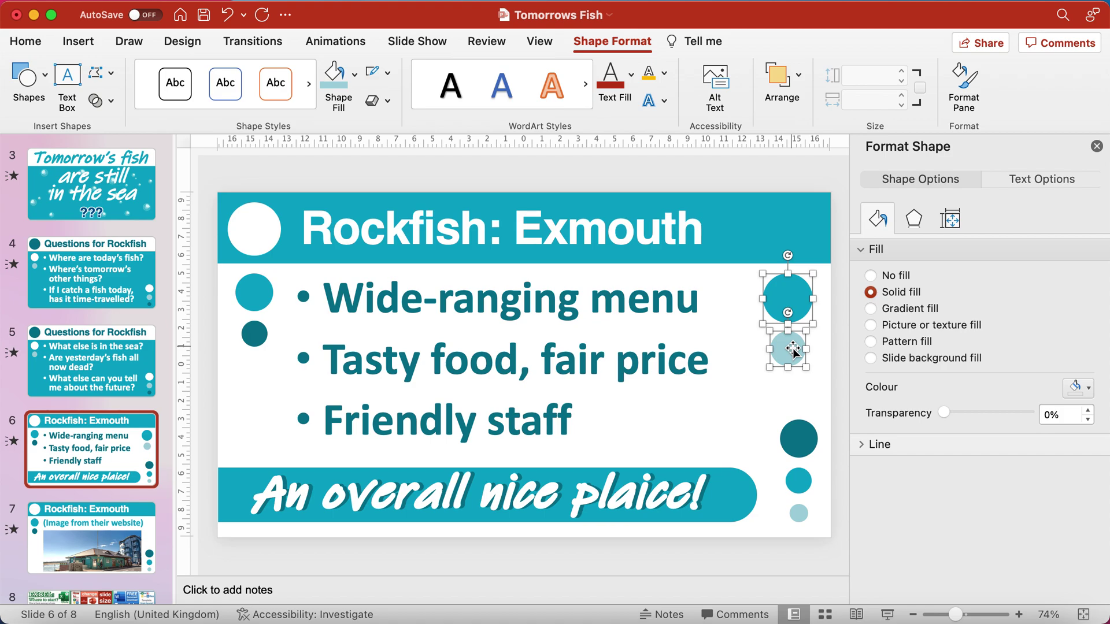
# Group the teal and pale blue circles and shift the group slightly left.
pyautogui.rightClick(792, 348)
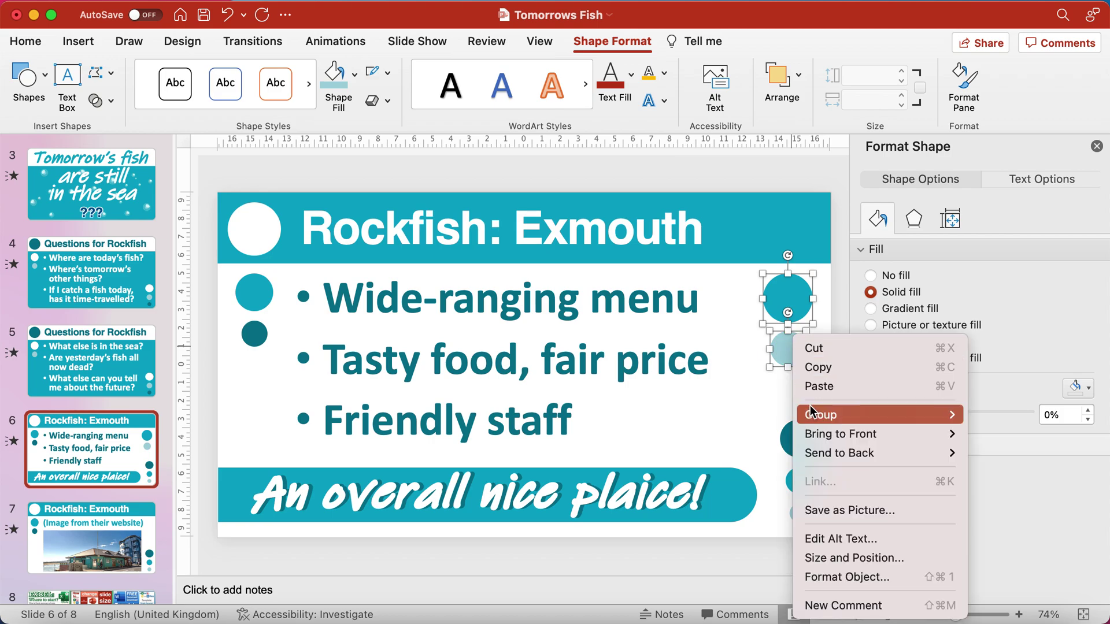
pyautogui.moveTo(817, 414)
pyautogui.click(1007, 415)
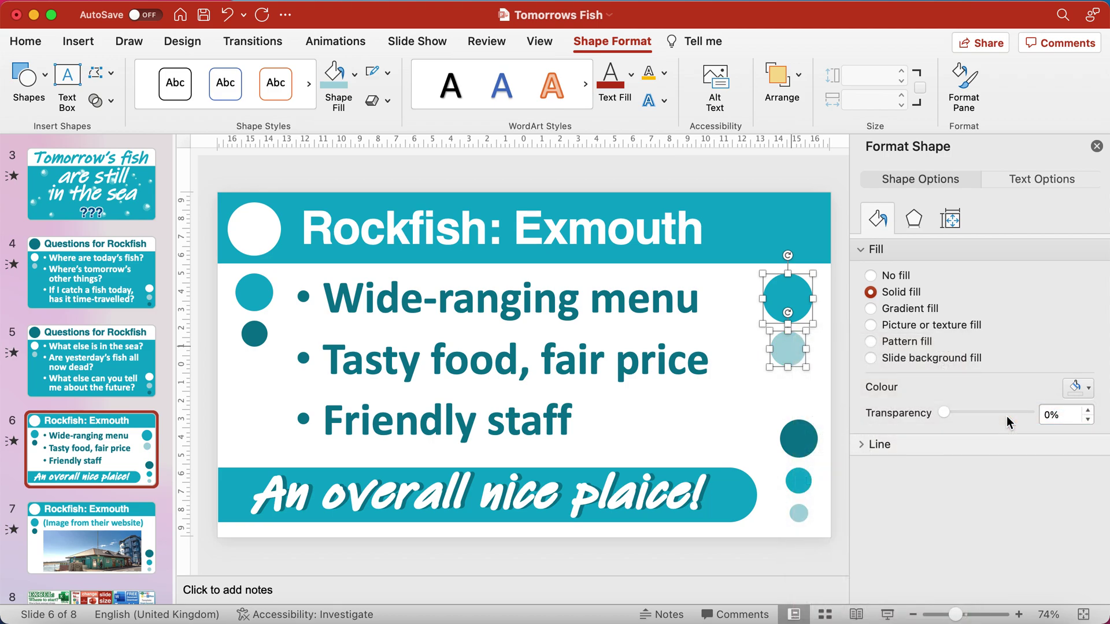
pyautogui.moveTo(794, 347); pyautogui.dragTo(773, 360)
pyautogui.click(776, 317)
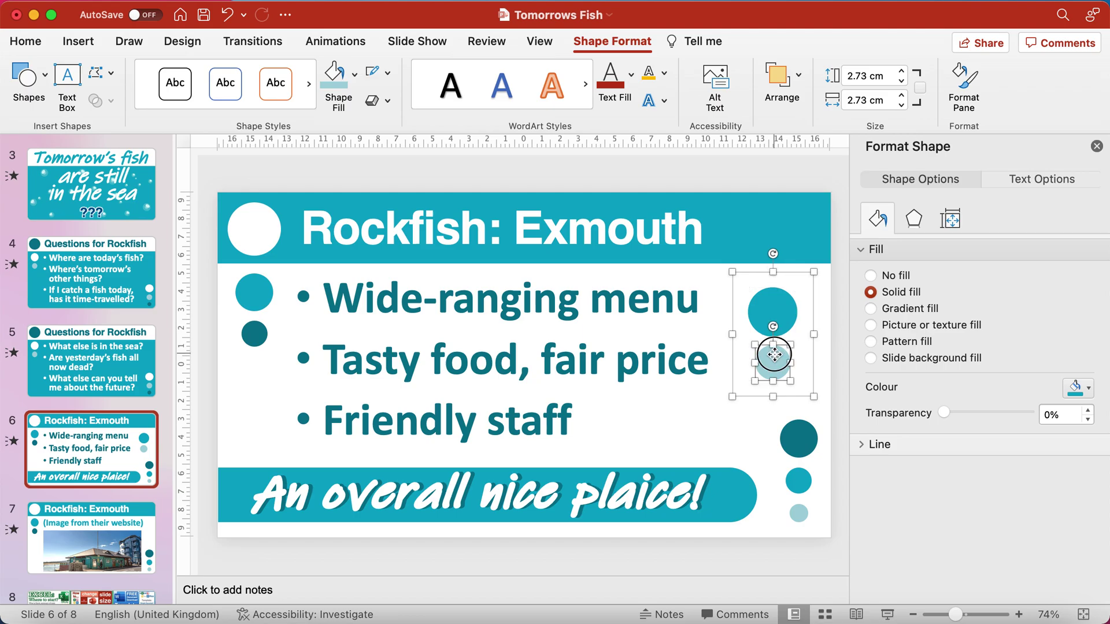
pyautogui.click(829, 307)
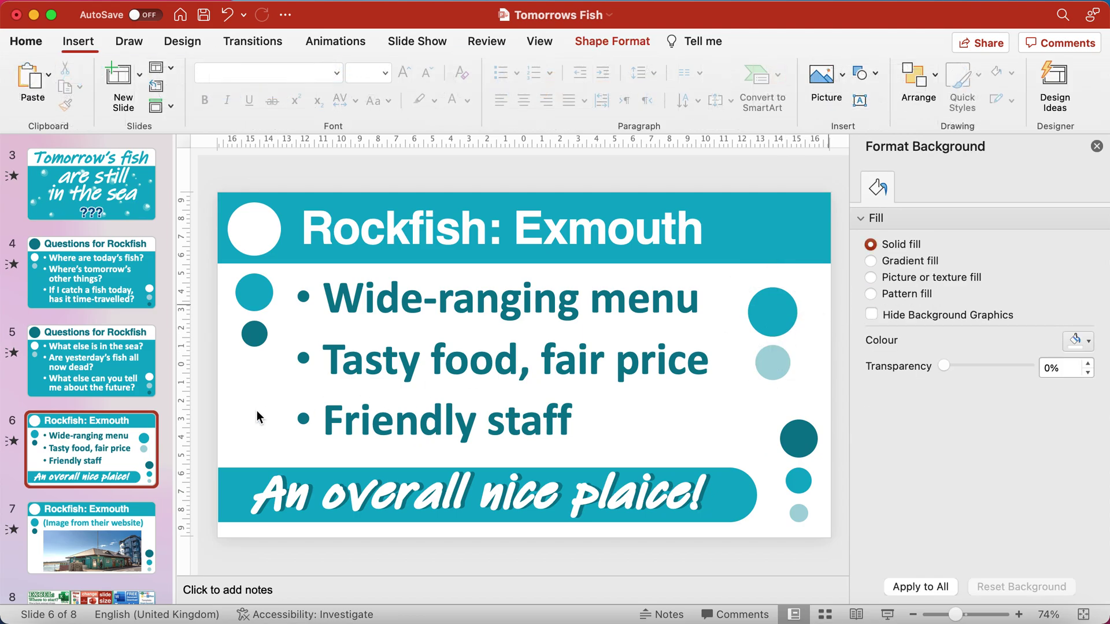
# Delete the 'An overall nice plaice!' text box and the teal banner behind it.
pyautogui.click(132, 517)
pyautogui.click(91, 460)
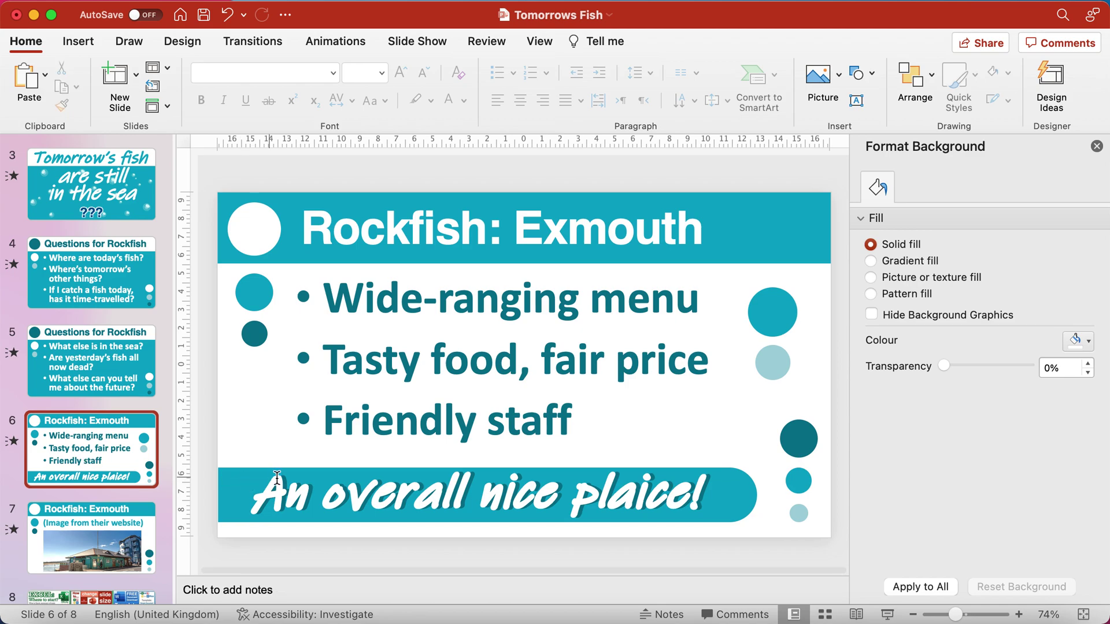
pyautogui.click(259, 478)
pyautogui.click(260, 474)
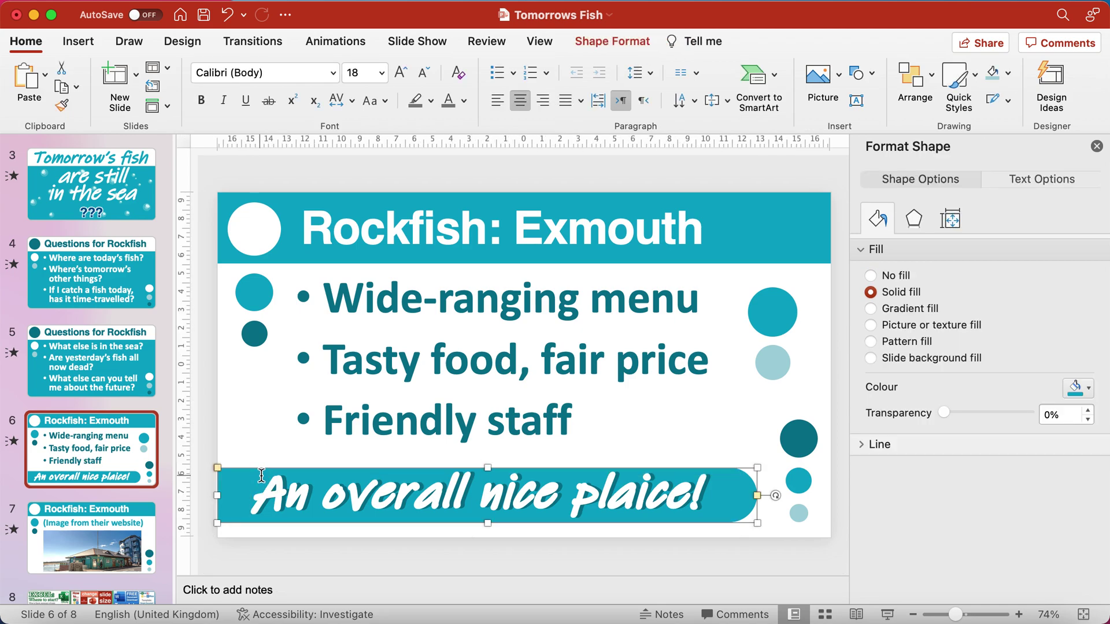
pyautogui.click(262, 476)
pyautogui.press('Delete')
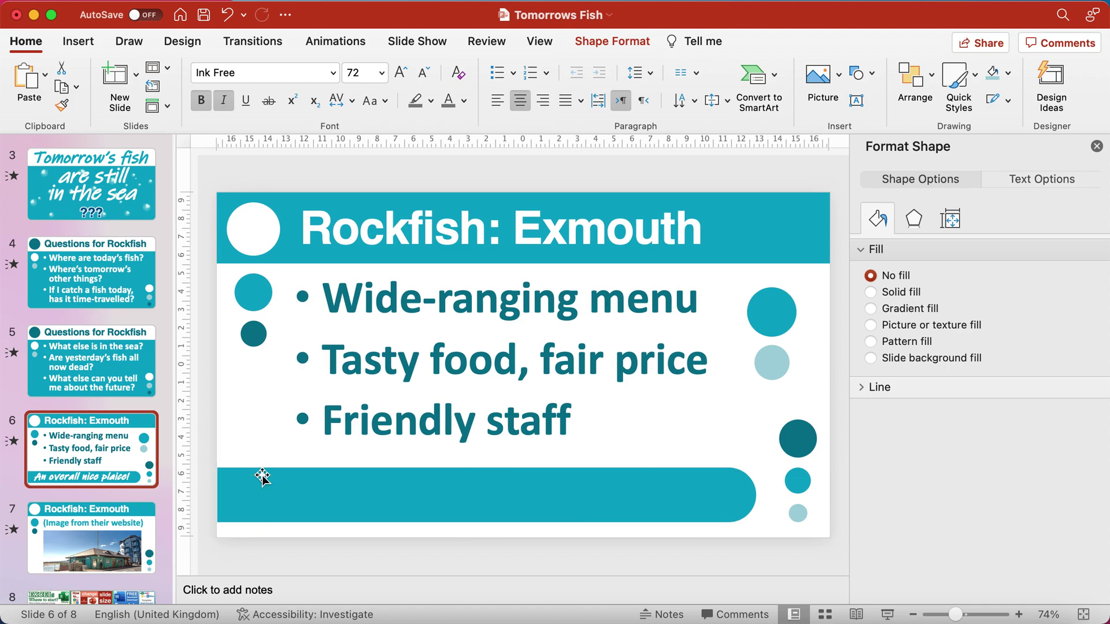
pyautogui.click(262, 475)
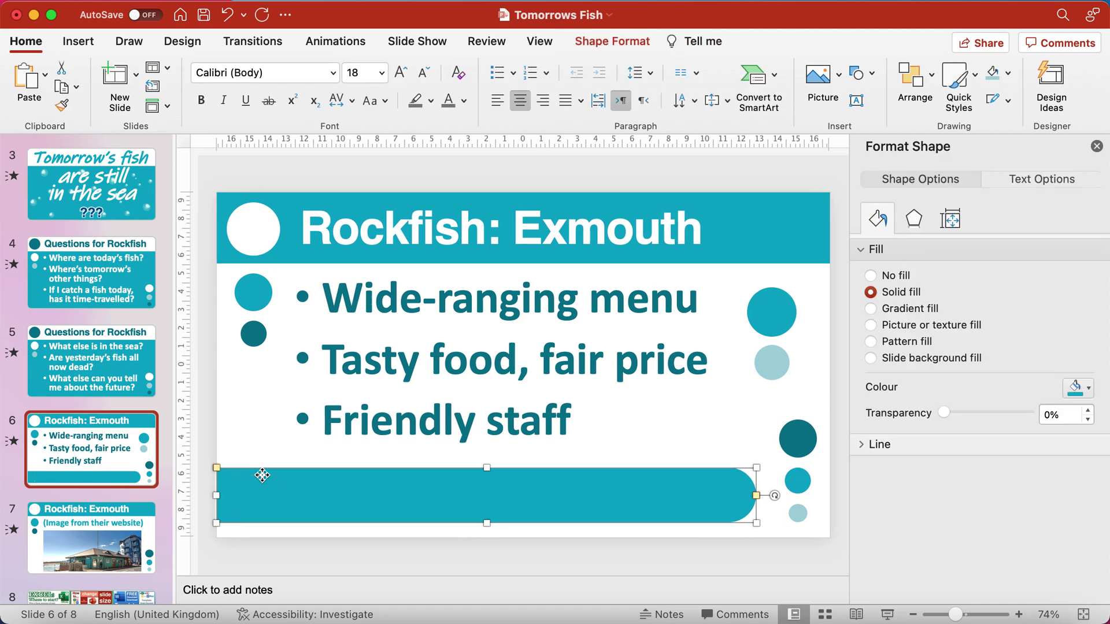
pyautogui.press('Delete')
pyautogui.click(354, 422)
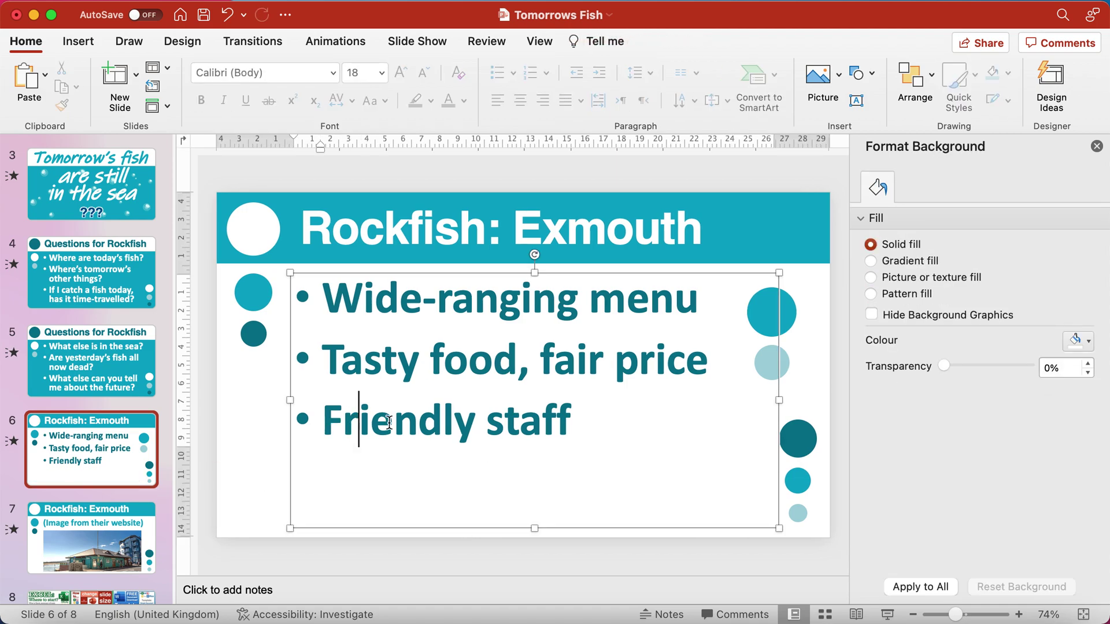
# Add a fourth bullet reading 'xxx' below 'Friendly staff'.
pyautogui.click(591, 433)
pyautogui.press('Return')
pyautogui.write('xxx')
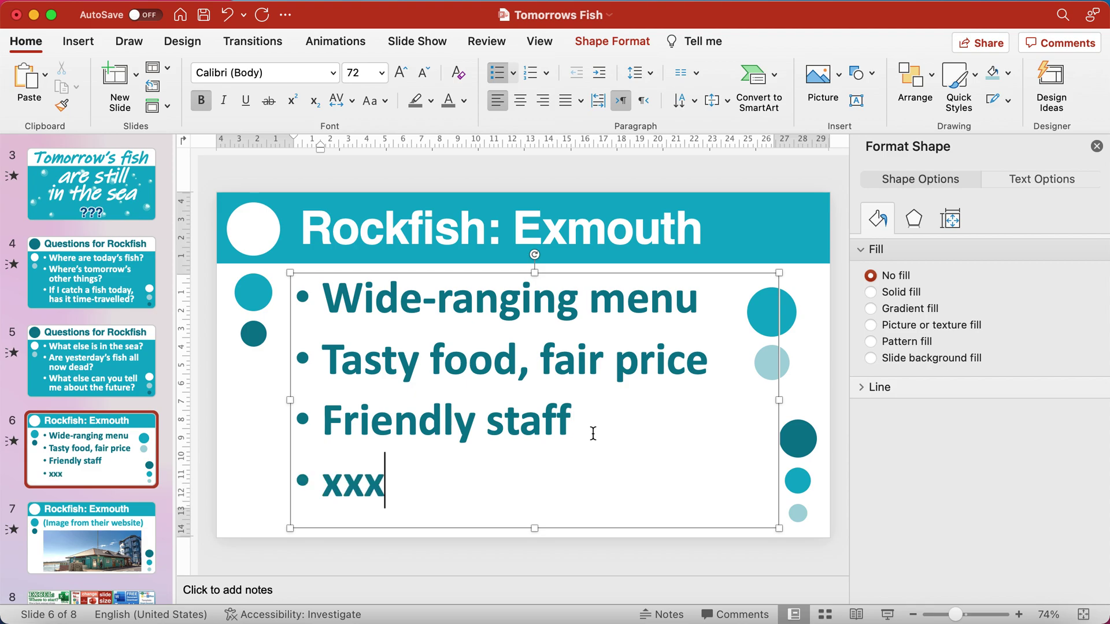
pyautogui.click(260, 458)
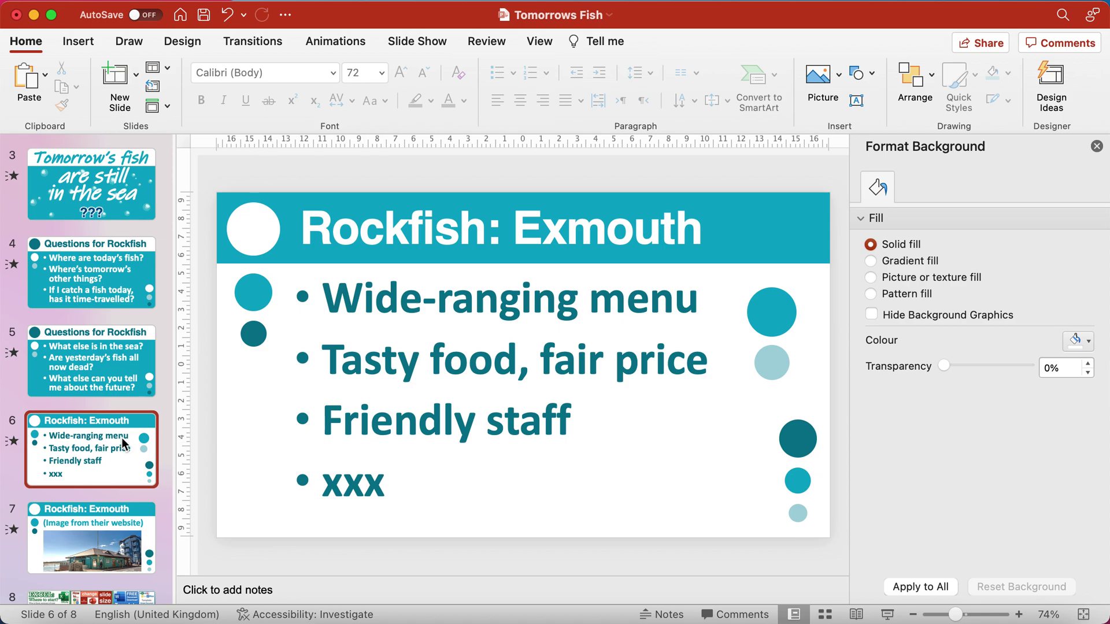
pyautogui.scroll(-3, 101, 444)
pyautogui.scroll(-1, 102, 441)
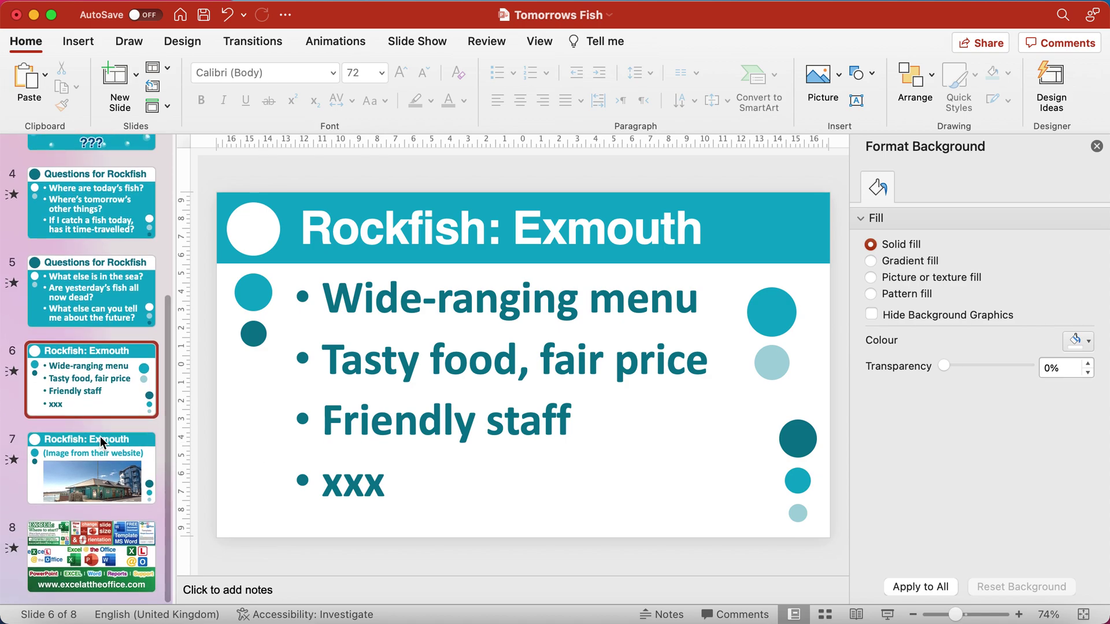